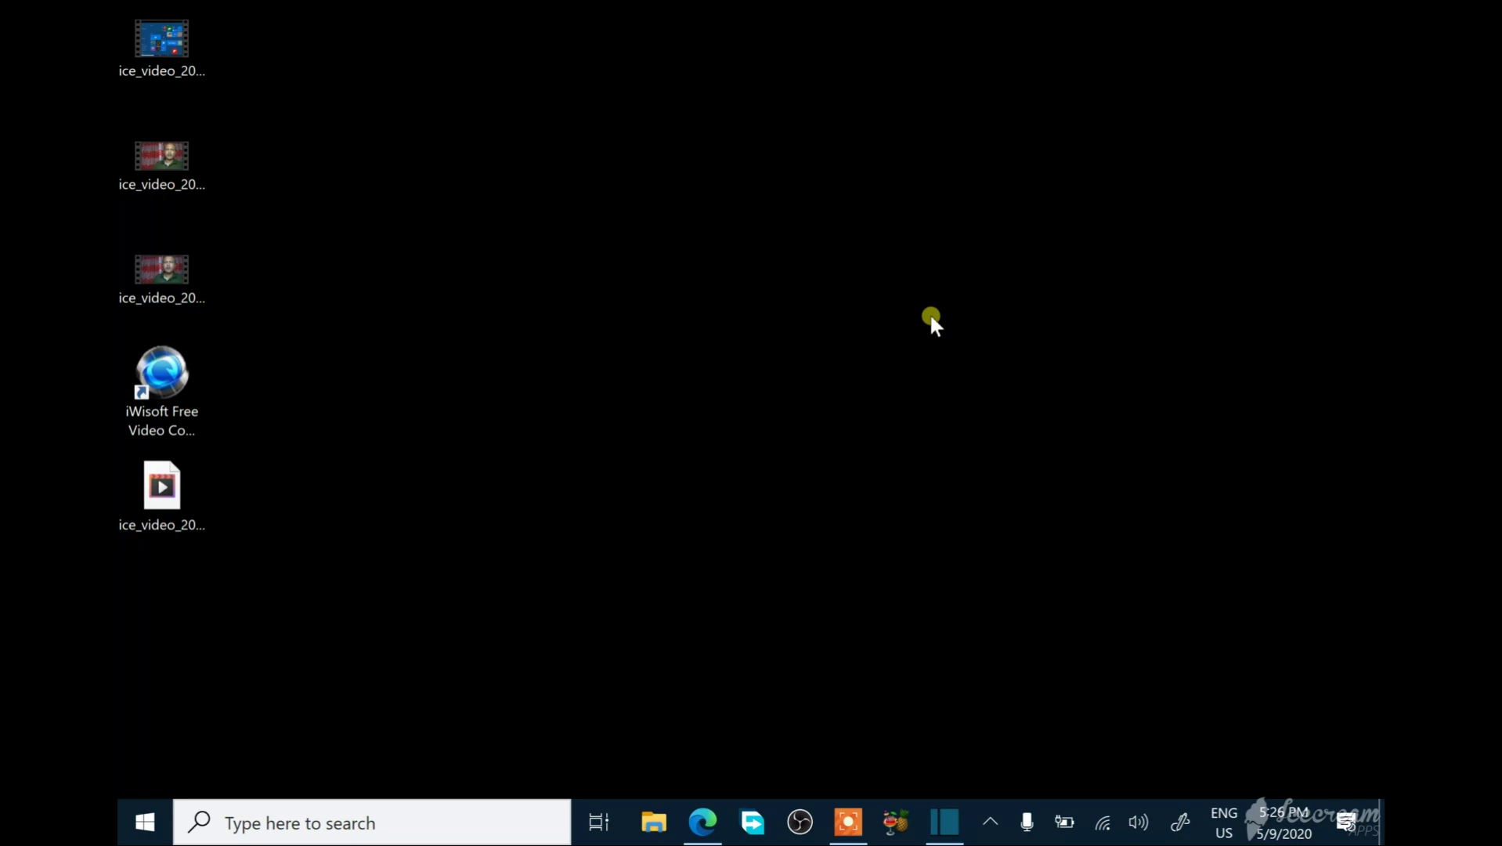
Step: Start a screen recording of the desktop in Icecream Screen Recorder
{"action": "left_click", "coordinate": [848, 821]}
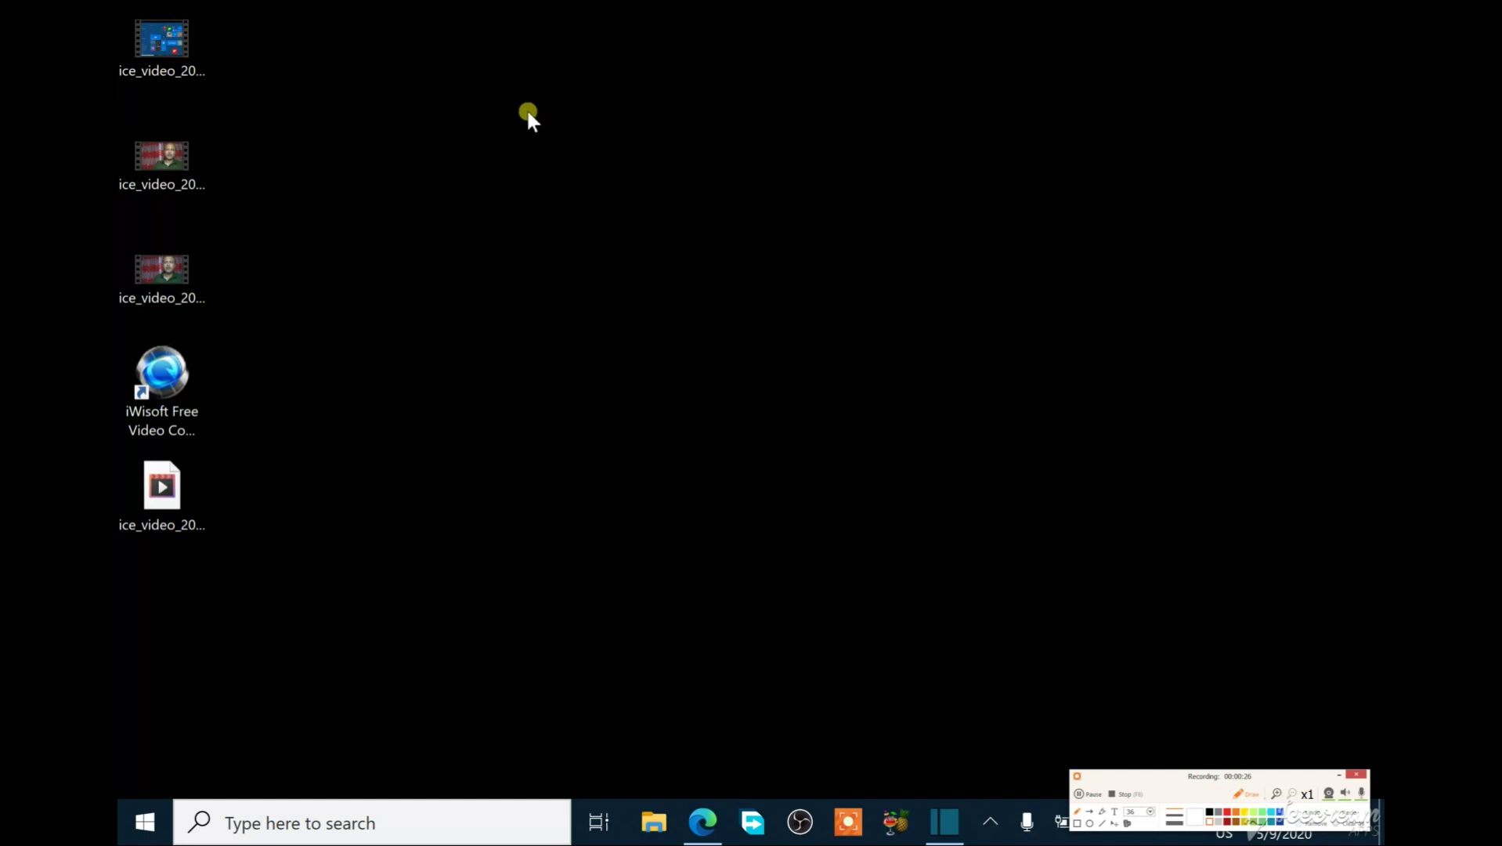
Step: Handwrite 'ICT' and 'Use of Spreadsheet' on screen, underline the title, then exit draw mode
{"action": "mouse_move", "coordinate": [544, 97]}
{"action": "left_mouse_down"}
{"action": "mouse_move", "coordinate": [549, 145]}
{"action": "mouse_move", "coordinate": [599, 117]}
{"action": "left_mouse_up"}
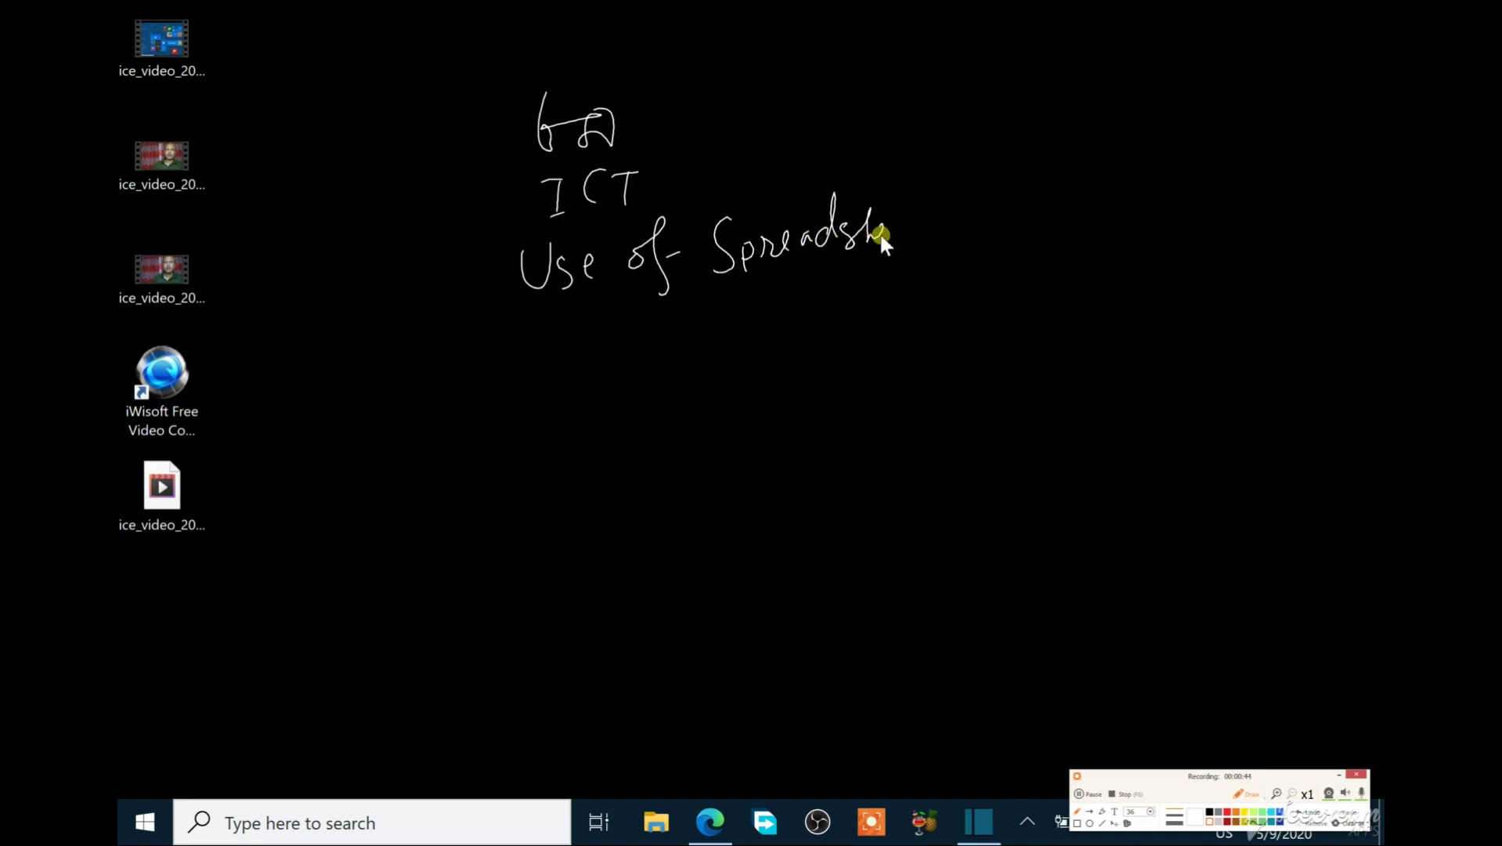
{"action": "left_click_drag", "start_coordinate": [907, 227], "coordinate": [909, 235]}
{"action": "left_click_drag", "start_coordinate": [899, 227], "coordinate": [926, 222]}
{"action": "left_click_drag", "start_coordinate": [573, 314], "coordinate": [870, 285]}
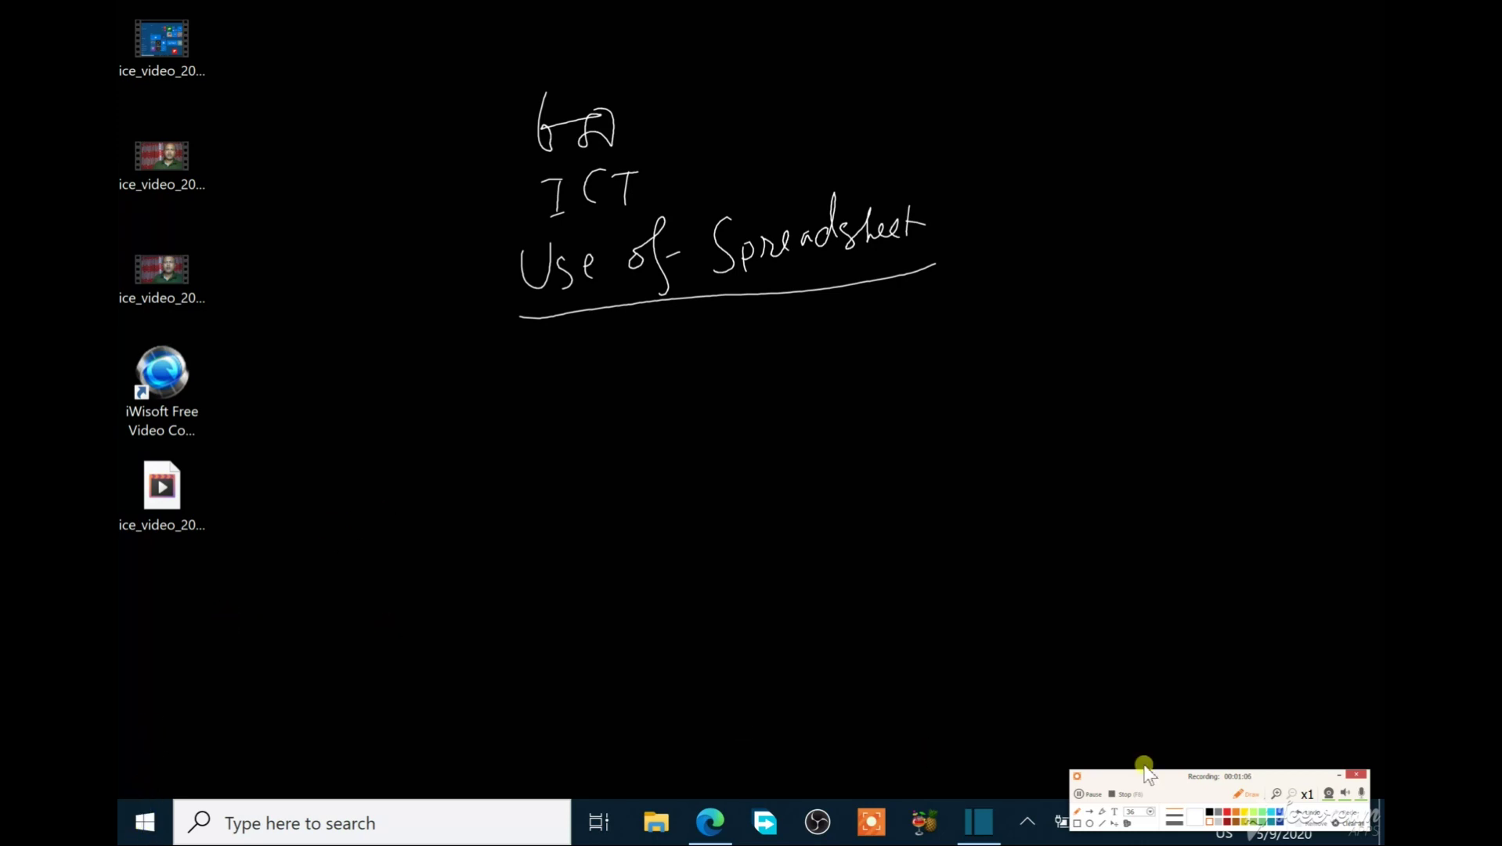
{"action": "left_click", "coordinate": [1245, 795]}
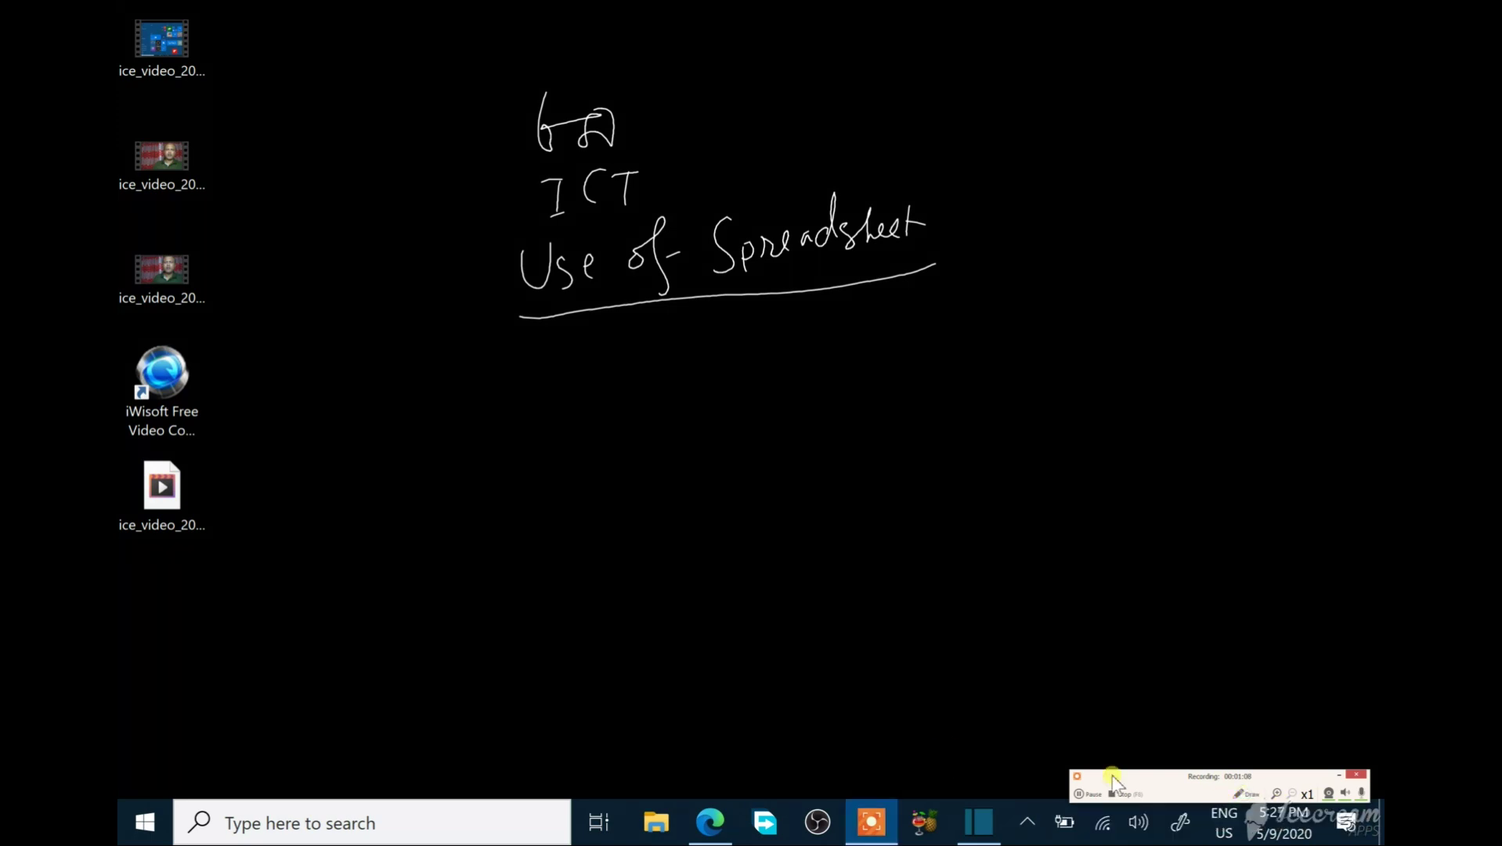
Step: Launch Excel from the Start menu's app list
{"action": "left_click", "coordinate": [141, 810]}
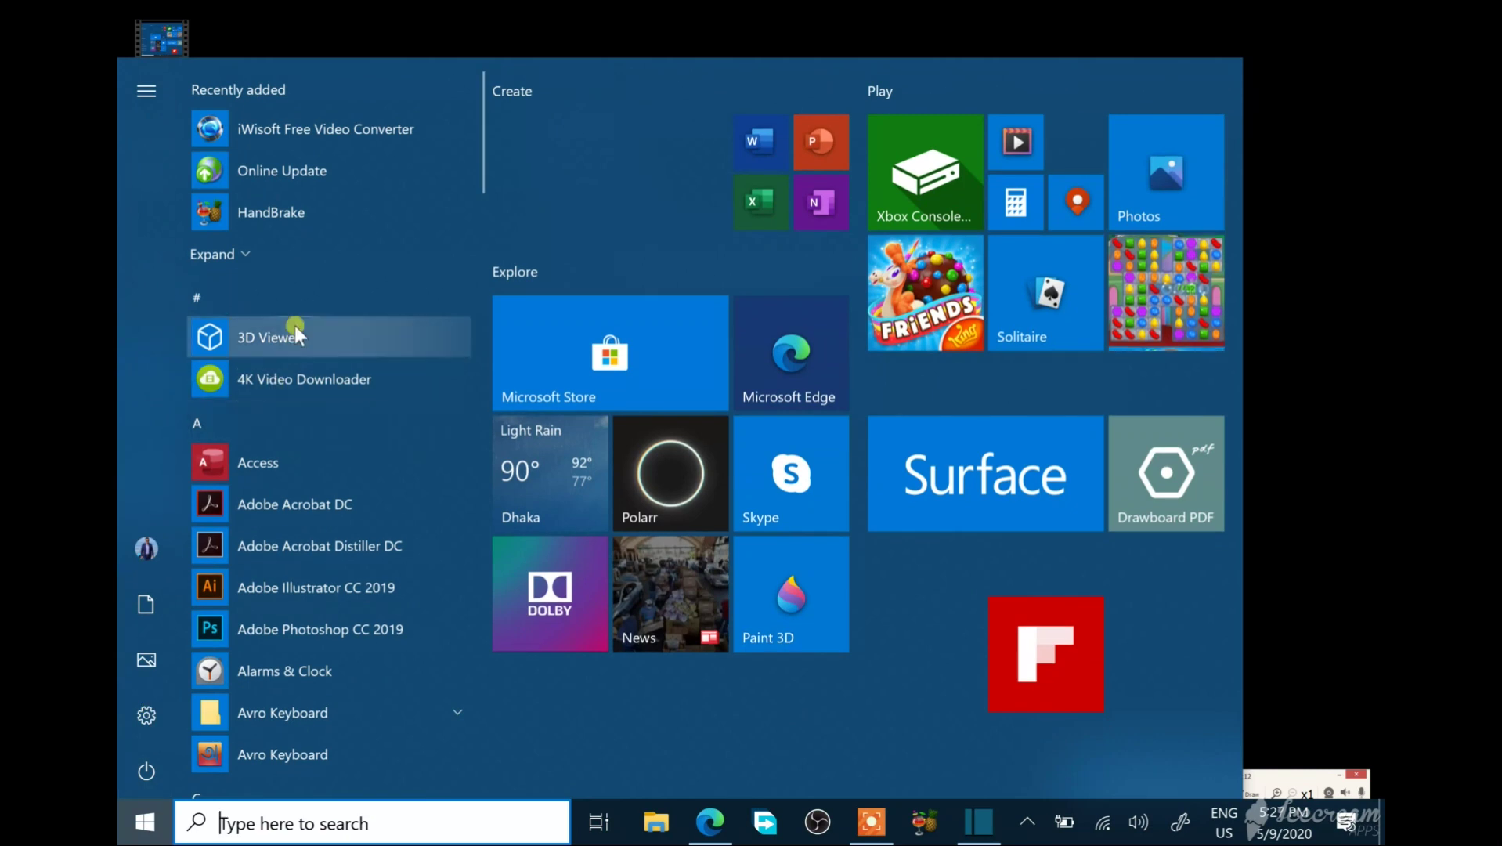
{"action": "scroll", "coordinate": [295, 325], "scroll_direction": "down", "scroll_amount": 5}
{"action": "scroll", "coordinate": [294, 325], "scroll_direction": "up", "scroll_amount": 5}
{"action": "scroll", "coordinate": [295, 325], "scroll_direction": "down", "scroll_amount": 3}
{"action": "scroll", "coordinate": [295, 325], "scroll_direction": "down", "scroll_amount": 5}
{"action": "scroll", "coordinate": [294, 325], "scroll_direction": "down", "scroll_amount": 2}
{"action": "scroll", "coordinate": [294, 325], "scroll_direction": "up", "scroll_amount": 2}
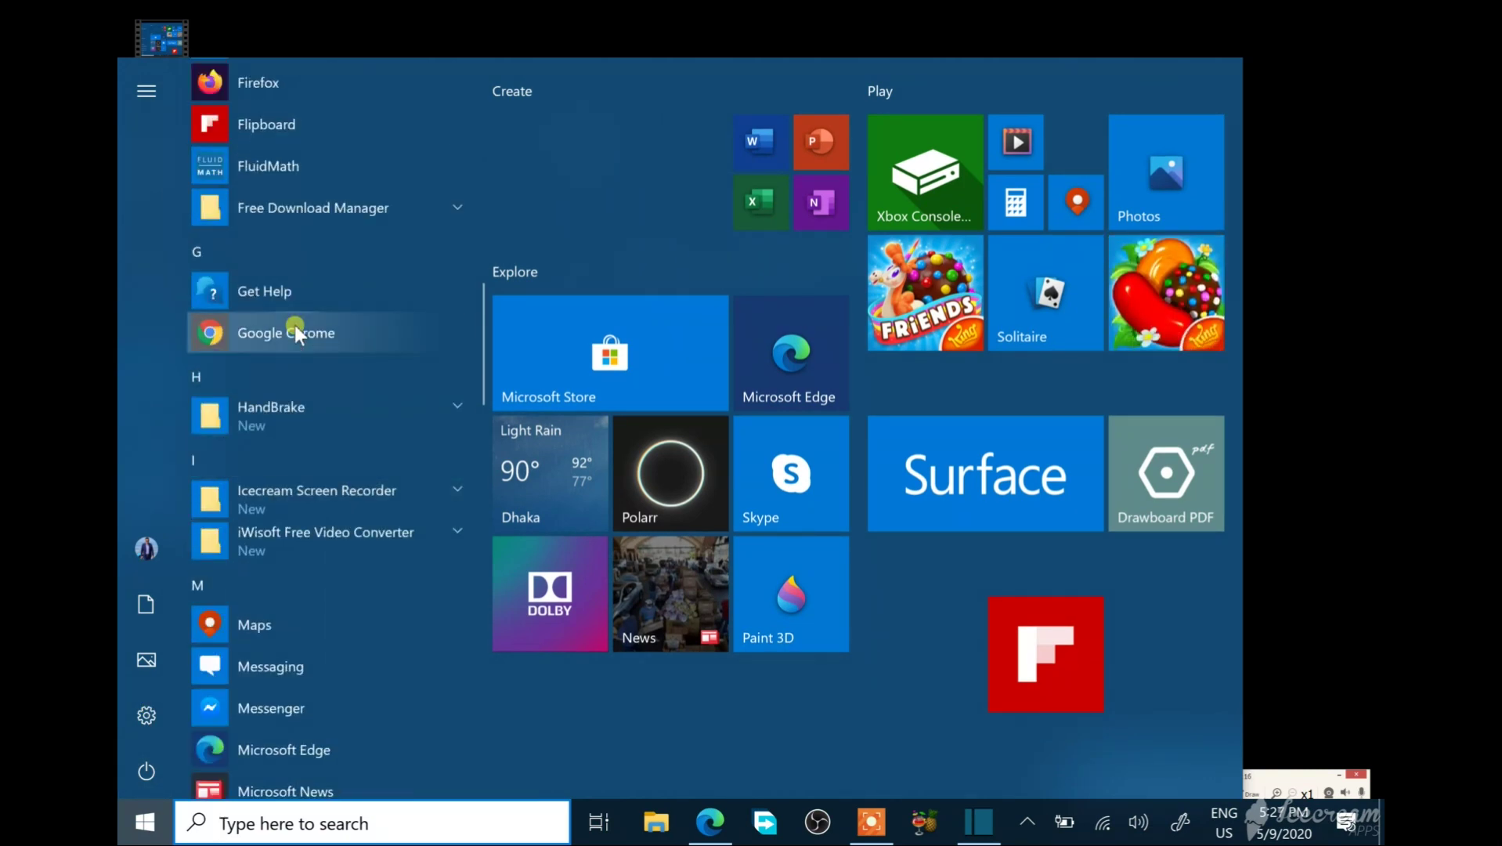
{"action": "scroll", "coordinate": [295, 325], "scroll_direction": "down", "scroll_amount": 4}
{"action": "scroll", "coordinate": [295, 325], "scroll_direction": "up", "scroll_amount": 3}
{"action": "scroll", "coordinate": [293, 322], "scroll_direction": "up", "scroll_amount": 5}
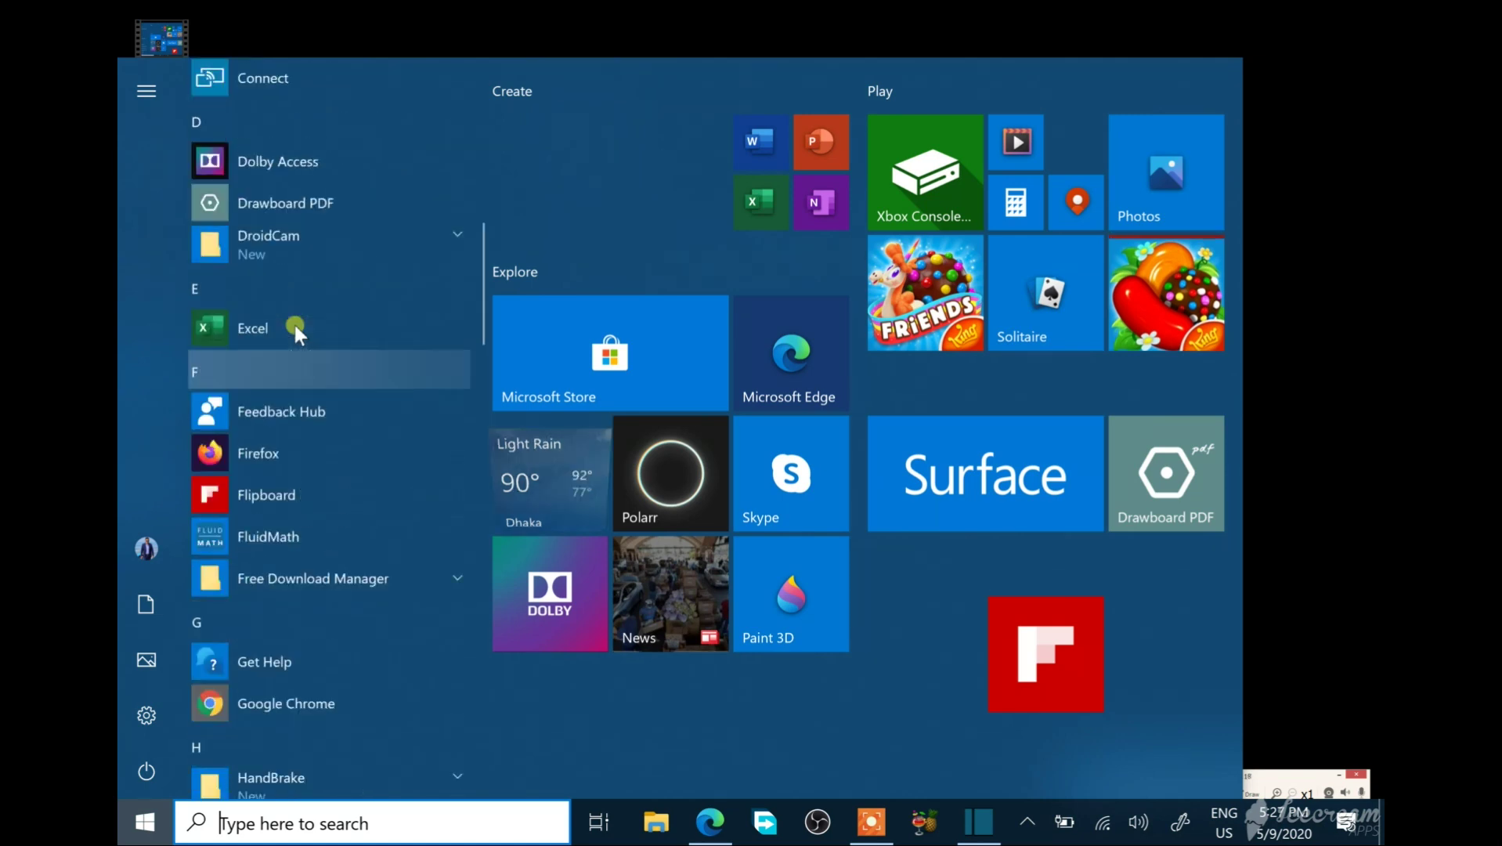
{"action": "scroll", "coordinate": [293, 322], "scroll_direction": "up", "scroll_amount": 2}
{"action": "left_click", "coordinate": [227, 518]}
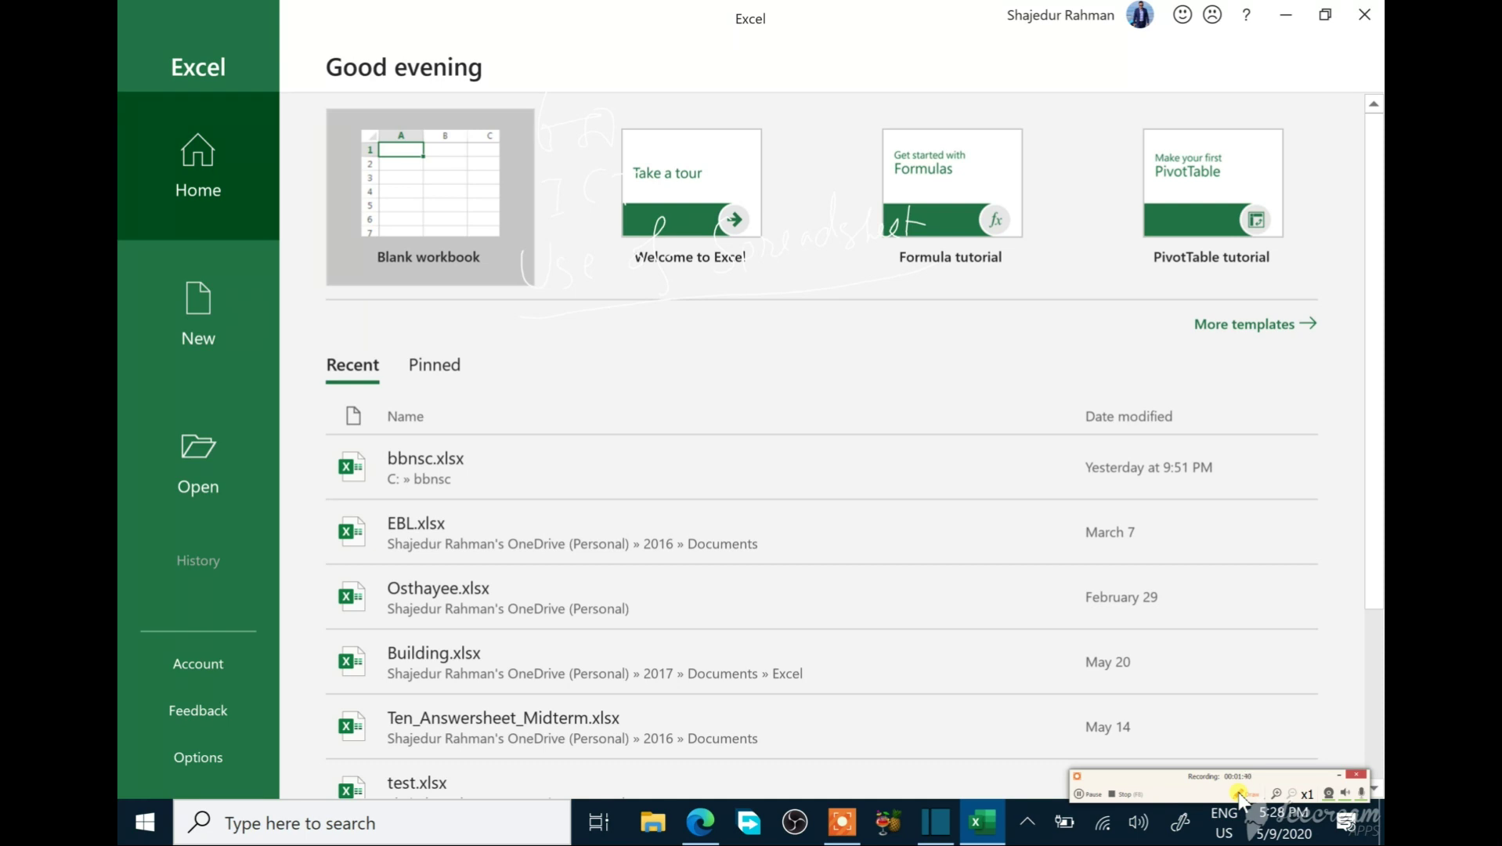
Step: Box 'Good evening' and the Blank workbook template in red, then create a blank workbook
{"action": "left_click", "coordinate": [1239, 793]}
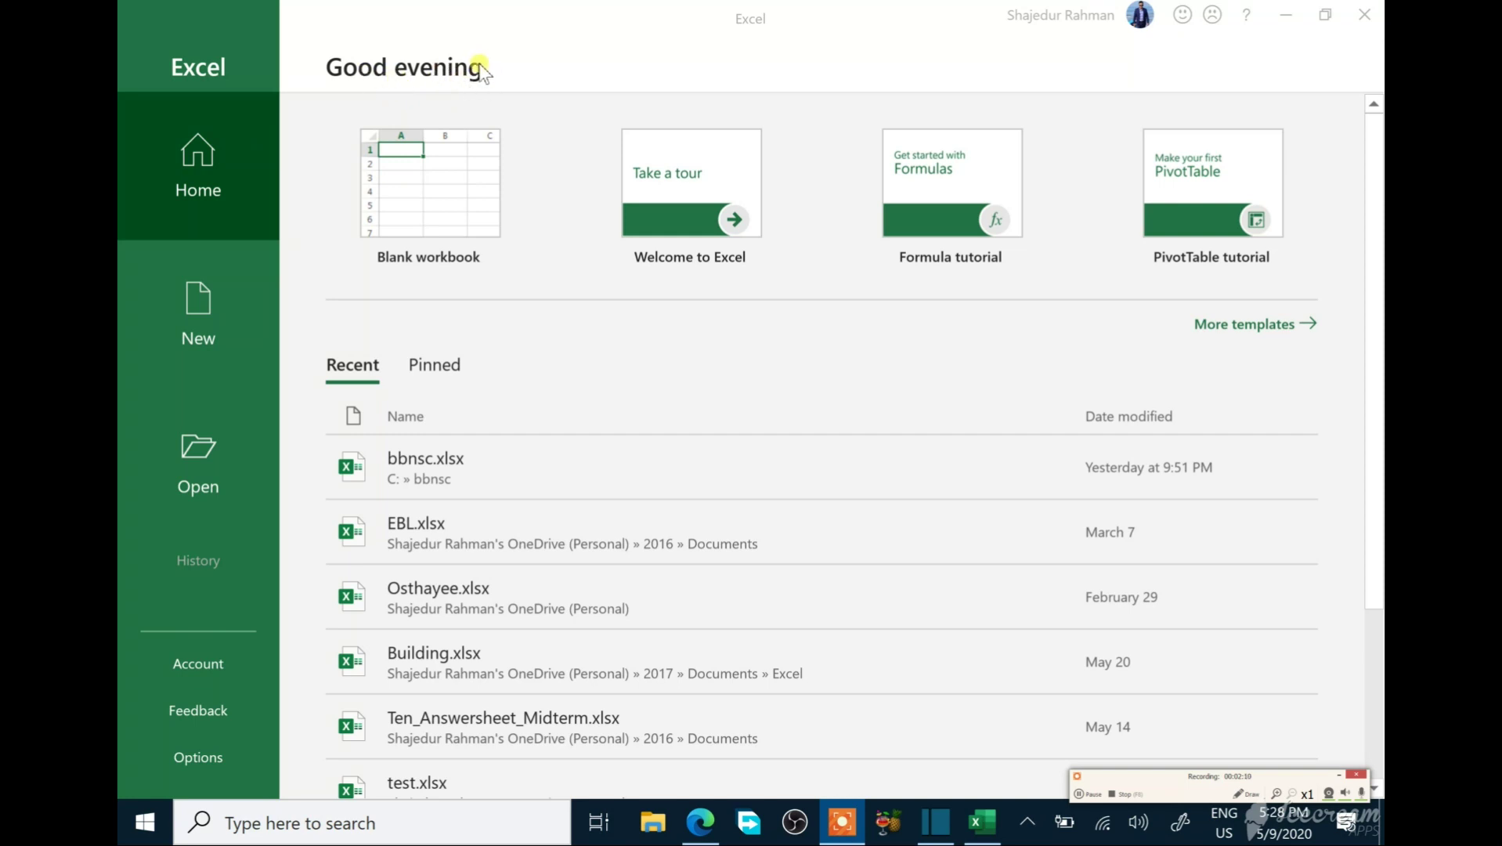
{"action": "left_click", "coordinate": [1240, 794]}
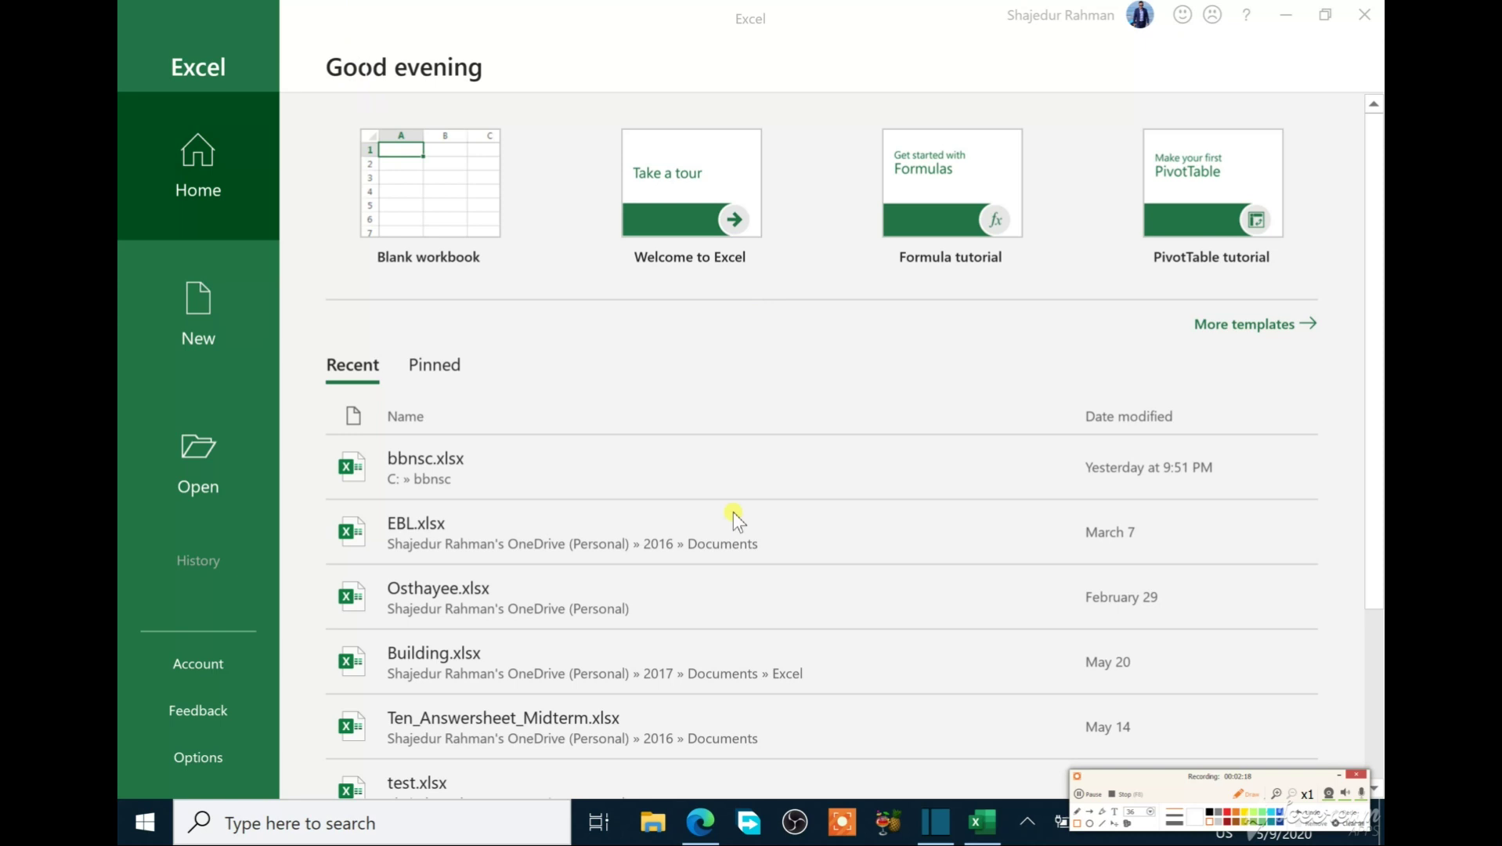
{"action": "left_click", "coordinate": [1230, 816]}
{"action": "mouse_move", "coordinate": [296, 25]}
{"action": "left_mouse_down"}
{"action": "mouse_move", "coordinate": [374, 83]}
{"action": "mouse_move", "coordinate": [517, 104]}
{"action": "left_mouse_up"}
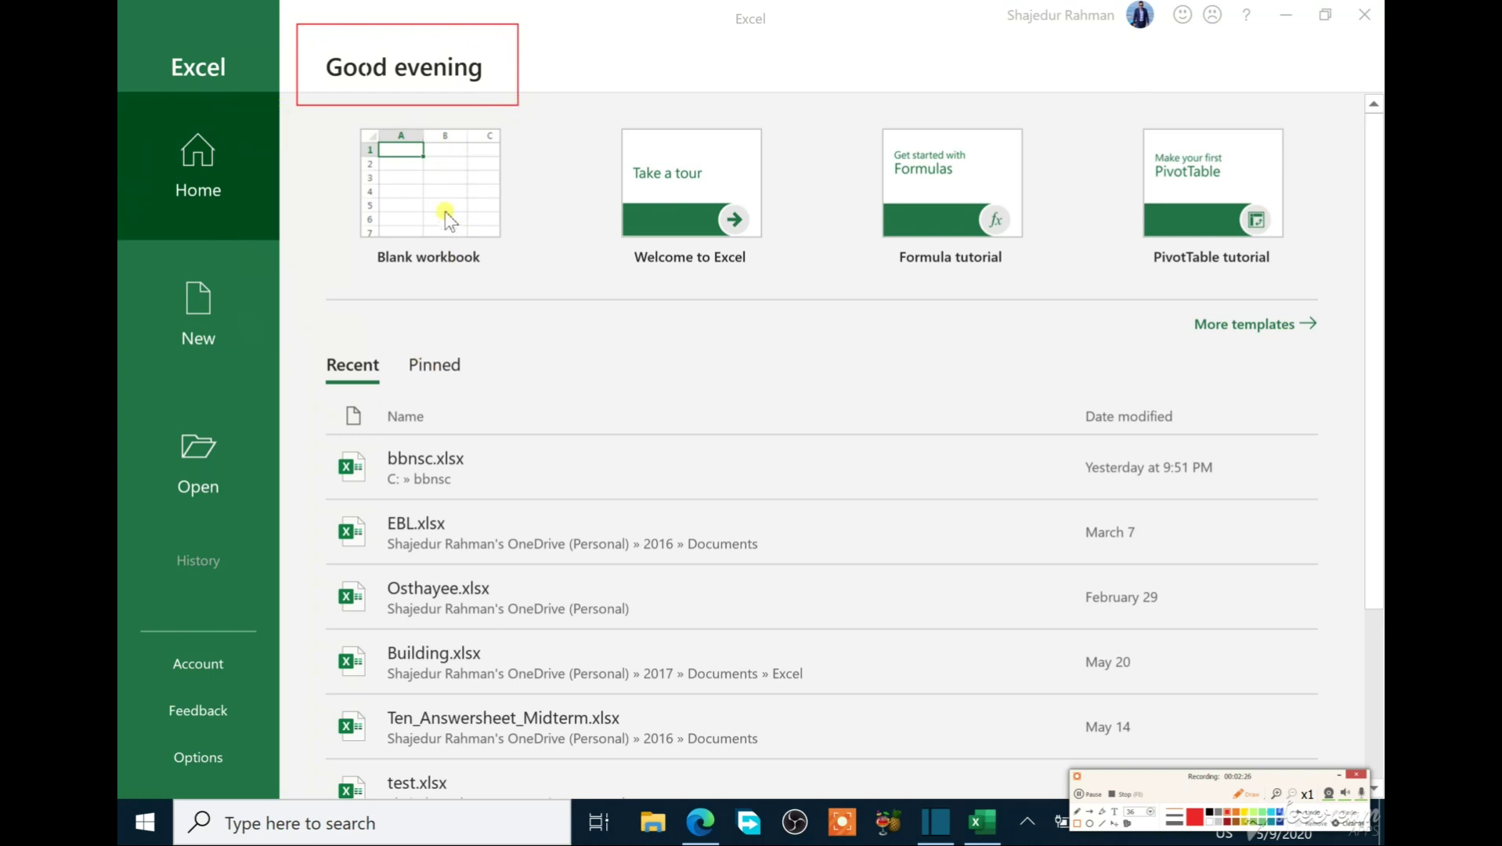
{"action": "mouse_move", "coordinate": [338, 118]}
{"action": "left_mouse_down"}
{"action": "mouse_move", "coordinate": [419, 289]}
{"action": "mouse_move", "coordinate": [518, 279]}
{"action": "left_mouse_up"}
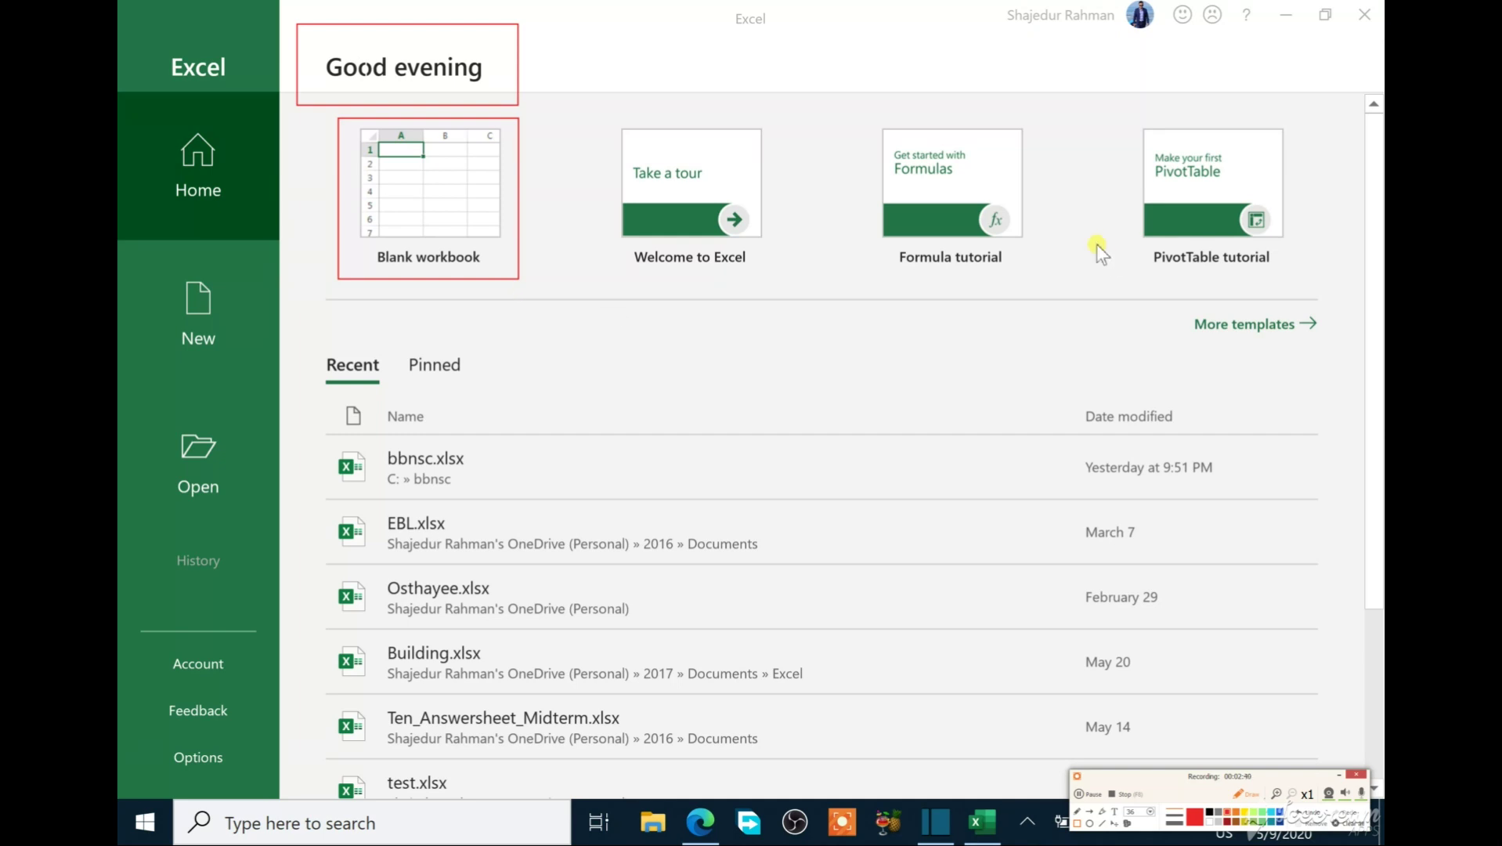
{"action": "left_click", "coordinate": [1245, 794]}
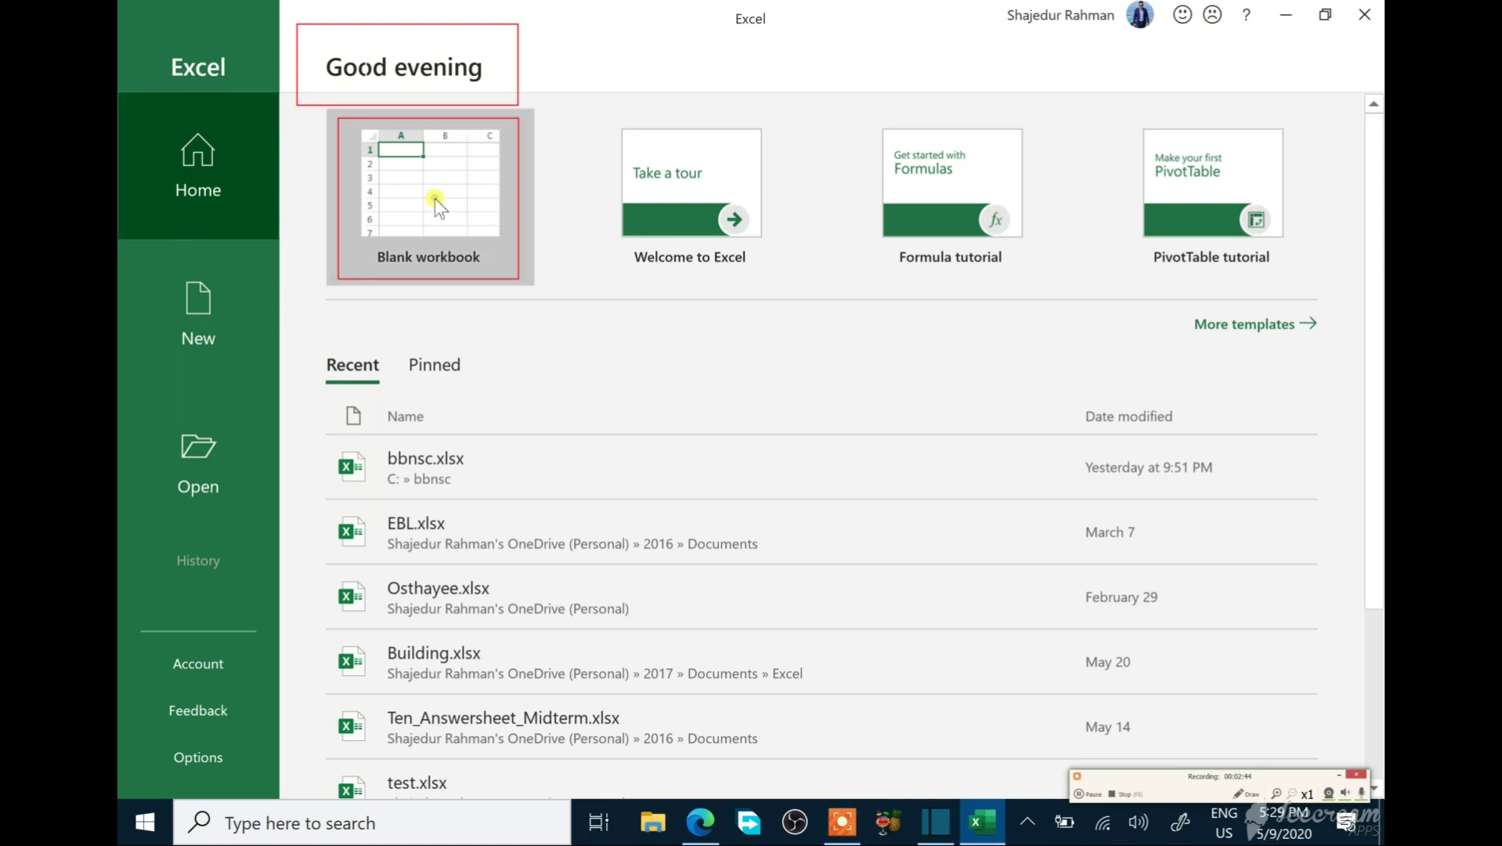
{"action": "left_click", "coordinate": [395, 181]}
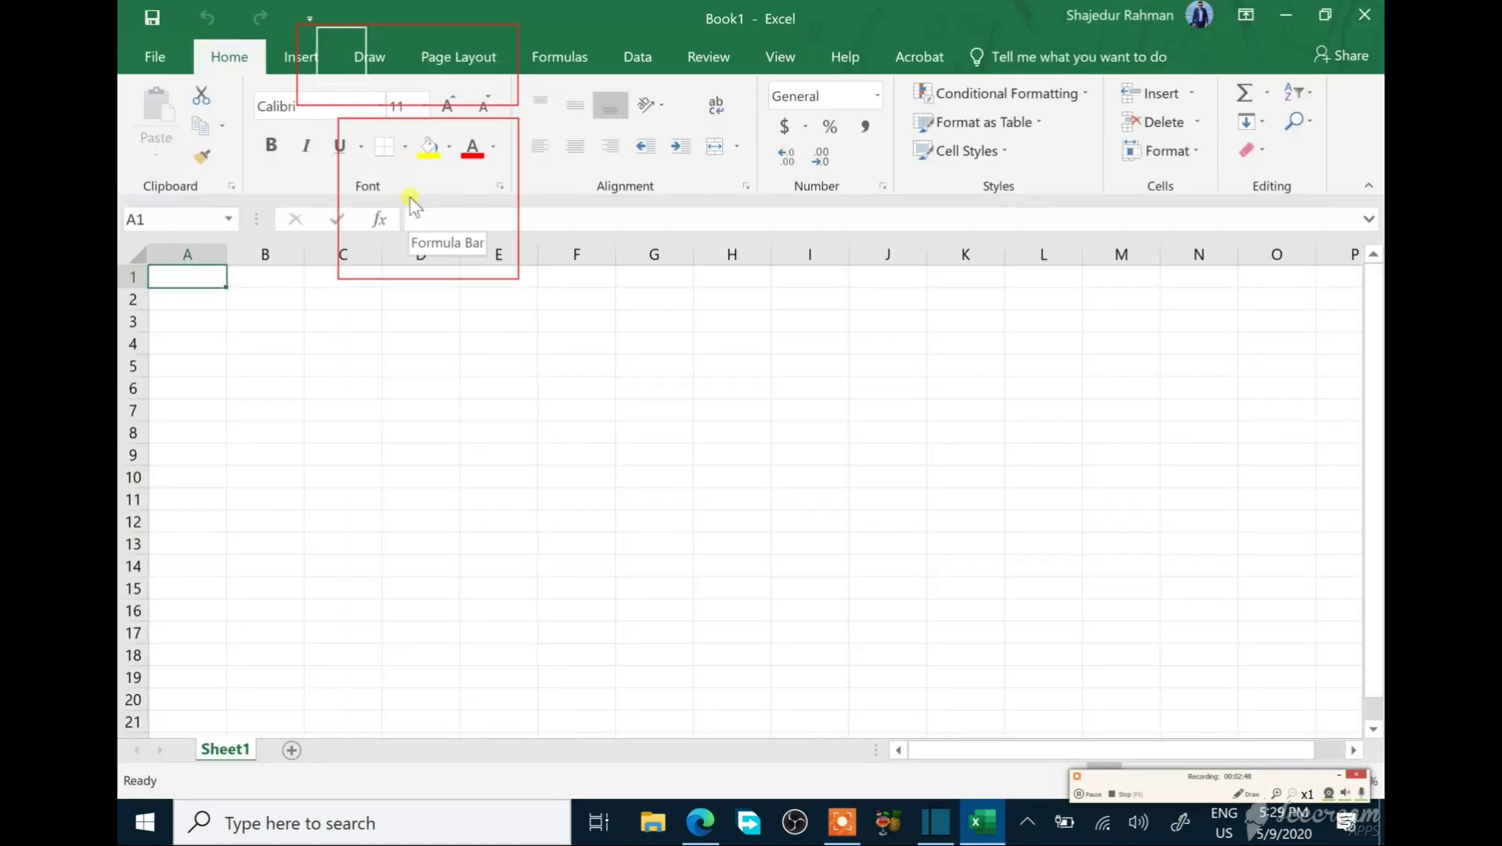
Step: Clear the earlier annotations, then frame the Book1 - Excel title bar area in red
{"action": "left_click", "coordinate": [1238, 799]}
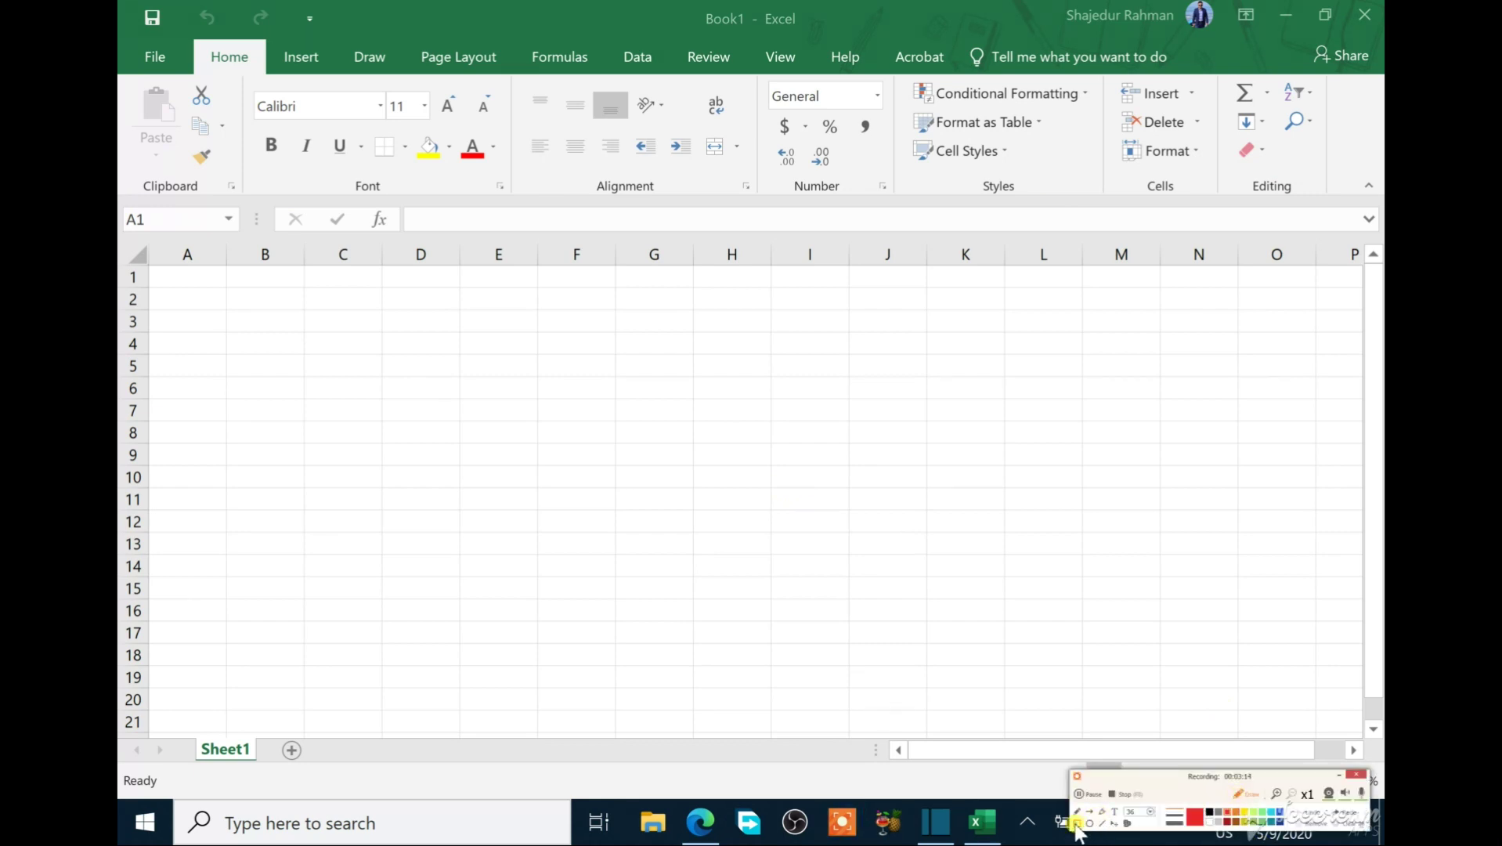
{"action": "mouse_move", "coordinate": [119, 2]}
{"action": "left_mouse_down"}
{"action": "mouse_move", "coordinate": [131, 177]}
{"action": "mouse_move", "coordinate": [1381, 238]}
{"action": "left_mouse_up"}
Step: Box the Book1 - Excel title and Quick Access Toolbar in red, circling Save and Undo
{"action": "left_click", "coordinate": [1078, 822]}
{"action": "left_click_drag", "start_coordinate": [688, 2], "coordinate": [729, 25]}
{"action": "left_click_drag", "start_coordinate": [129, 1], "coordinate": [324, 37]}
{"action": "left_click_drag", "start_coordinate": [154, 9], "coordinate": [156, 26]}
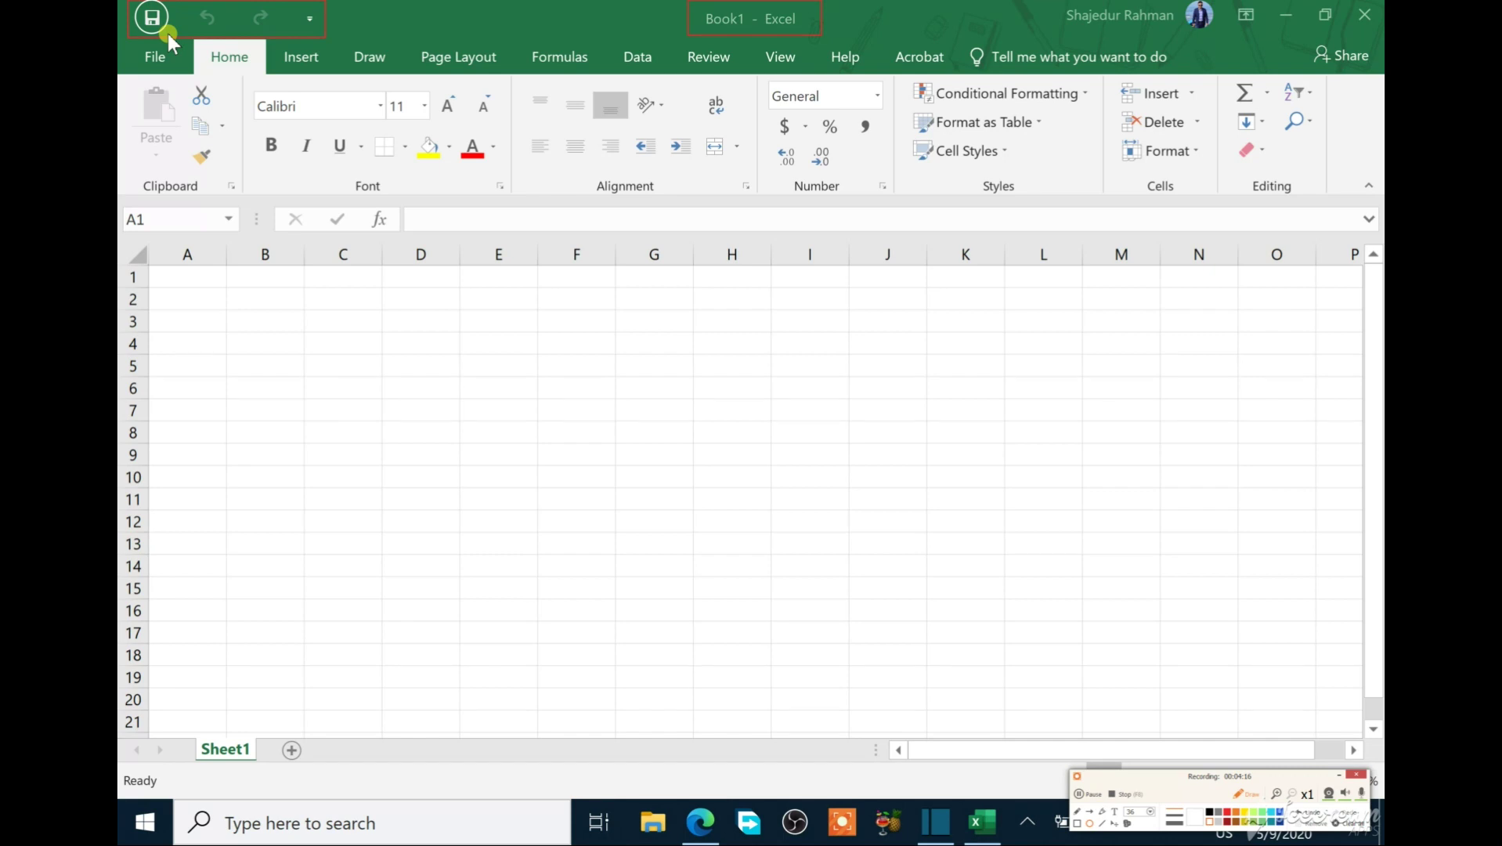
{"action": "mouse_move", "coordinate": [196, 11]}
{"action": "left_mouse_down"}
{"action": "mouse_move", "coordinate": [209, 30]}
{"action": "mouse_move", "coordinate": [273, 36]}
{"action": "left_mouse_up"}
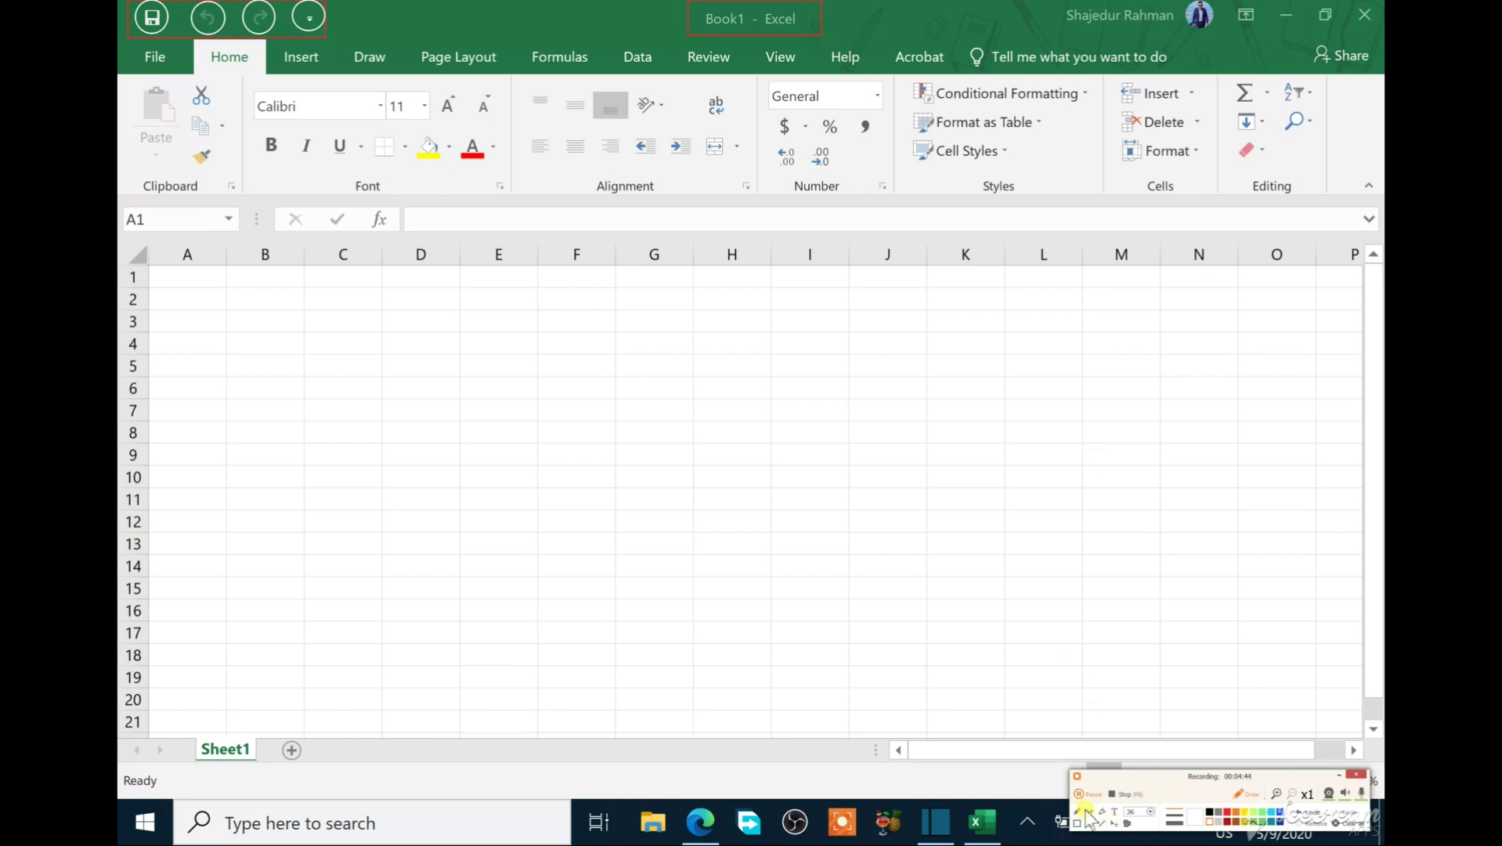
Step: Draw a white box around the signed-in account area and window buttons
{"action": "left_click_drag", "start_coordinate": [1031, 3], "coordinate": [1077, 33]}
{"action": "left_click_drag", "start_coordinate": [1206, 38], "coordinate": [1367, 42]}
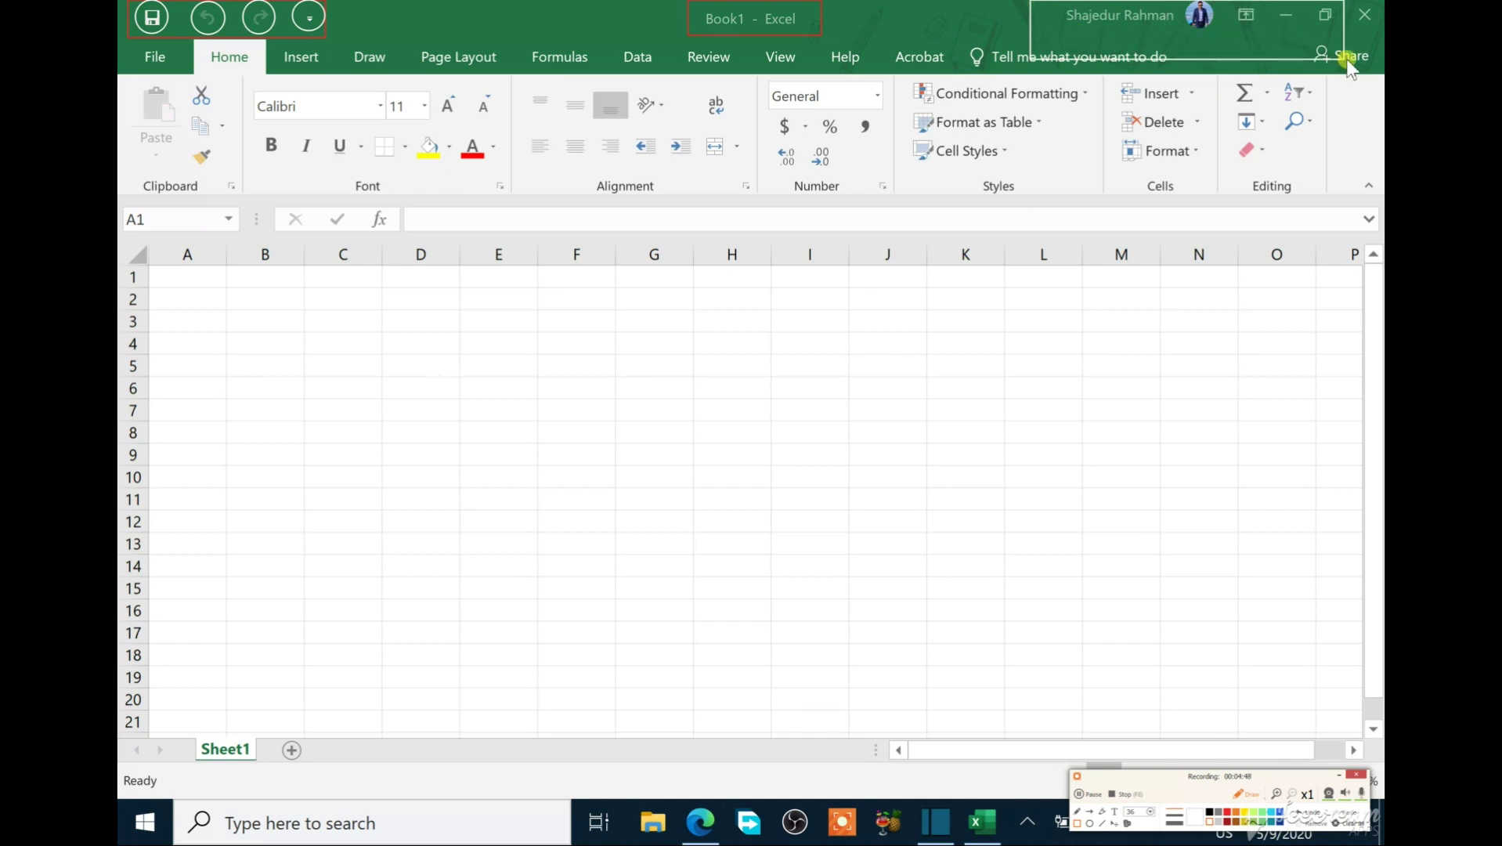
{"action": "left_click_drag", "start_coordinate": [1367, 43], "coordinate": [1250, 46]}
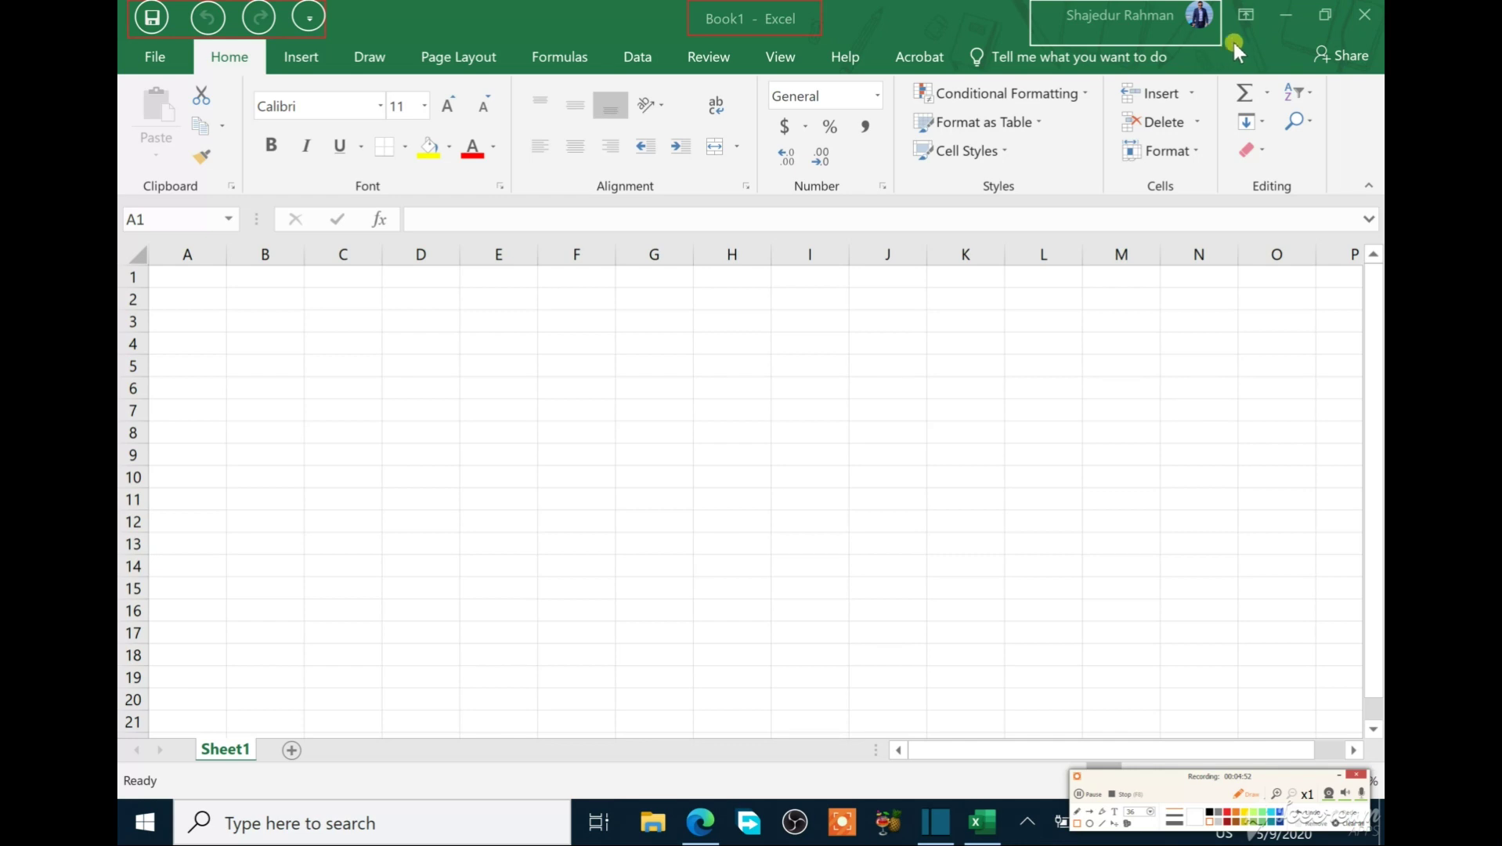